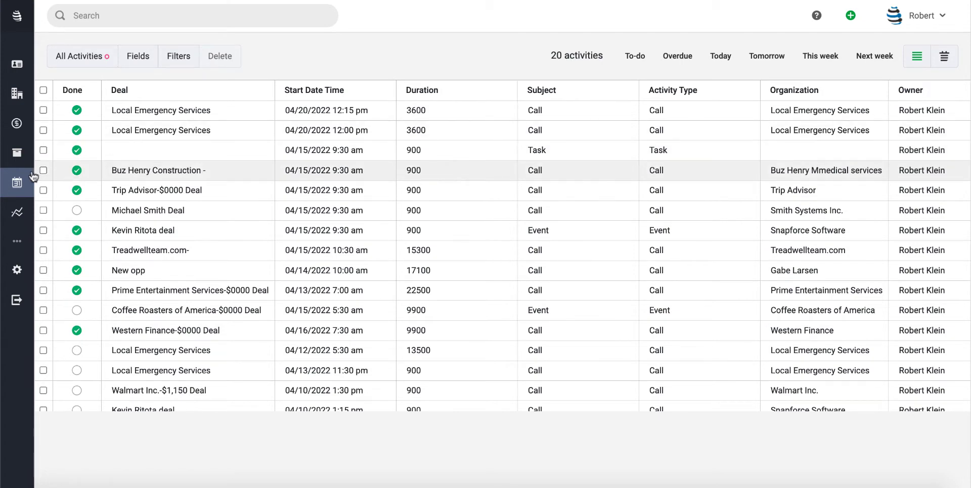
- Show the activities in the monthly calendar and look through the available views and owners
click(16, 186)
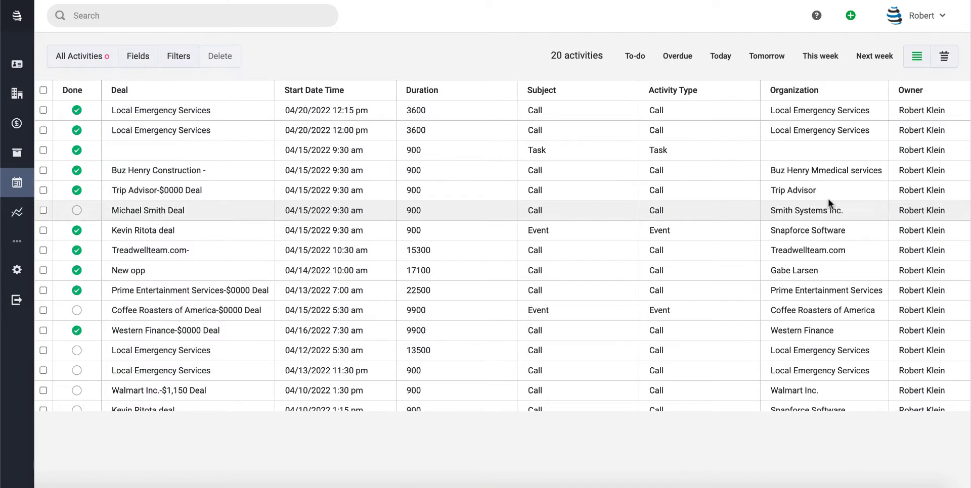
click(944, 58)
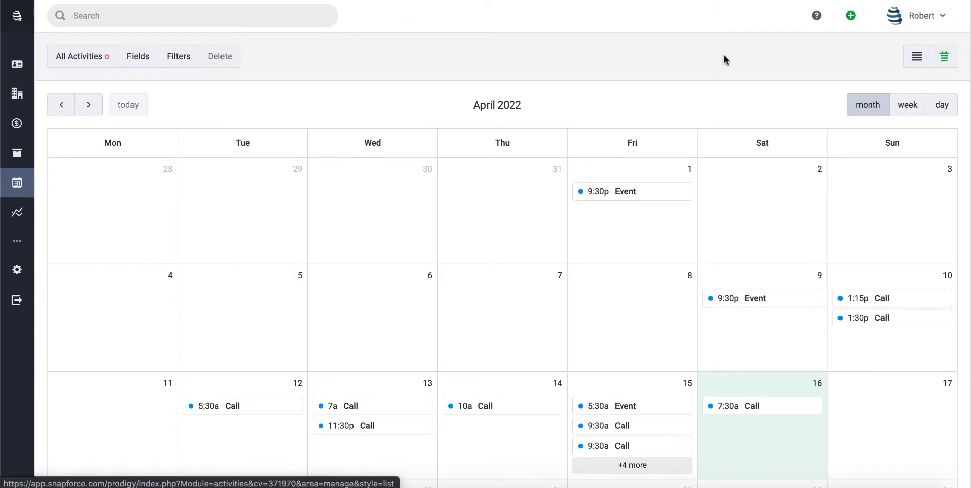
click(110, 57)
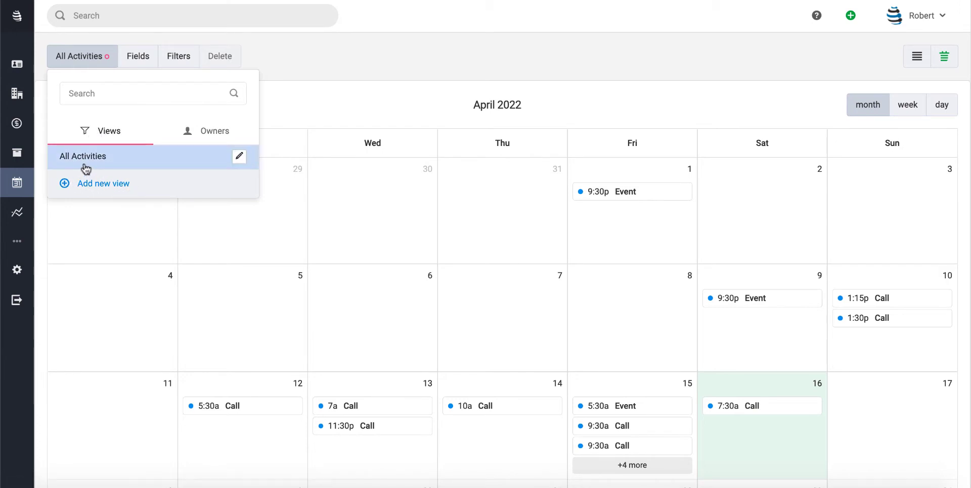
drag(148, 189, 75, 185)
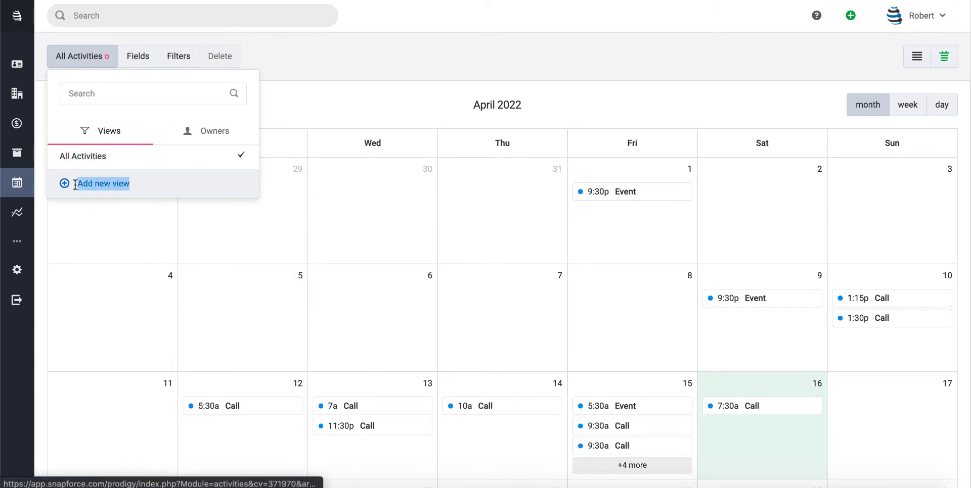
click(155, 184)
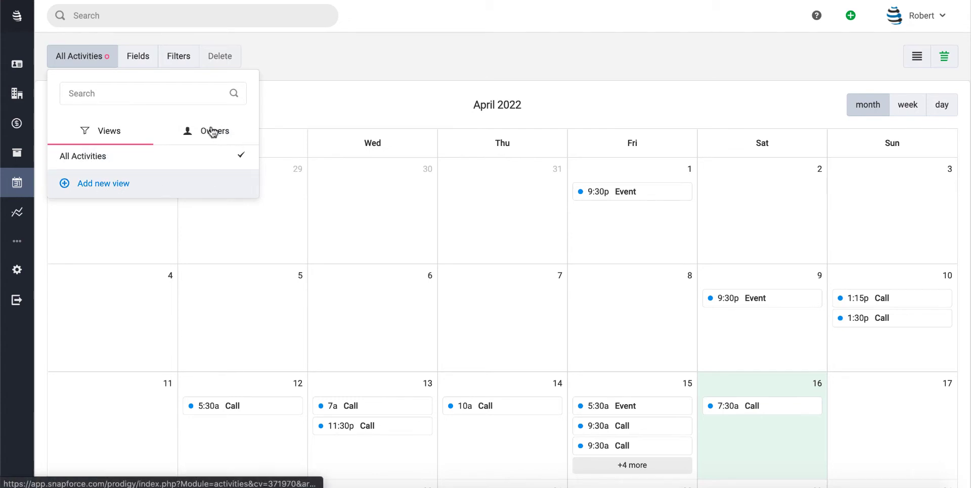
click(196, 132)
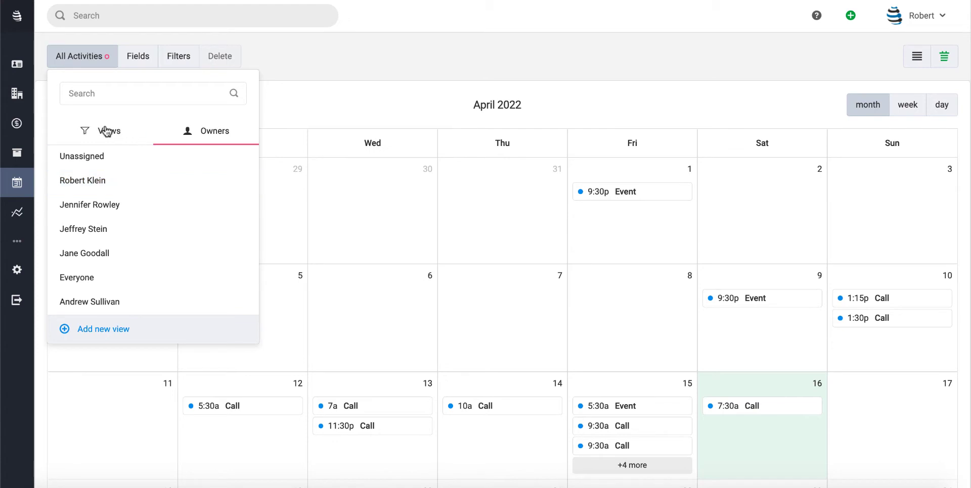
click(501, 50)
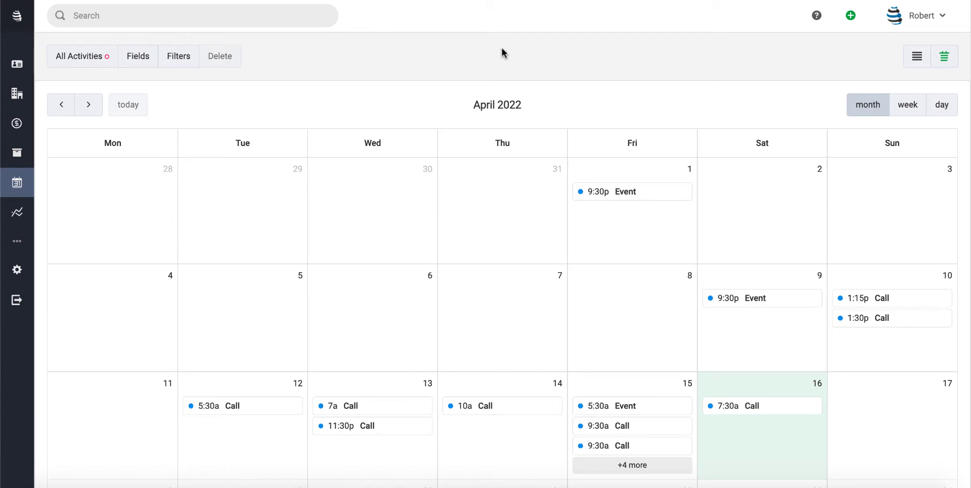
click(851, 15)
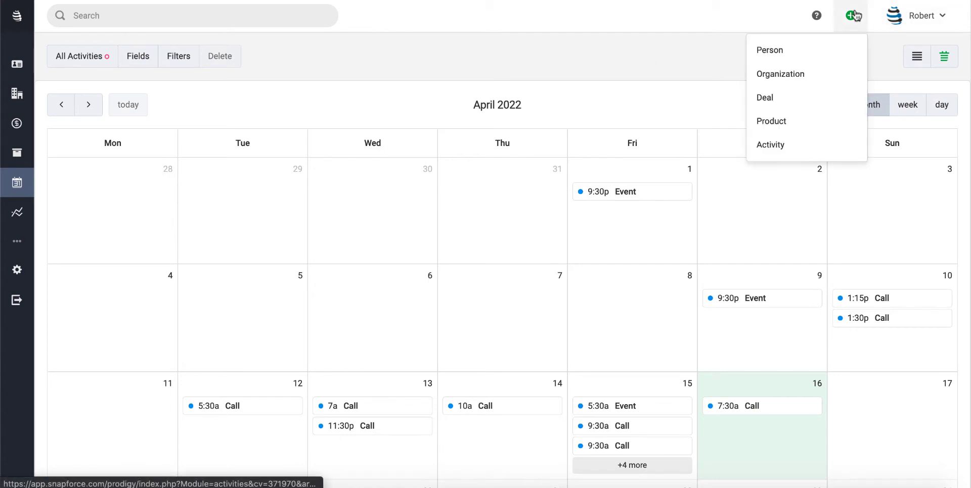
click(789, 147)
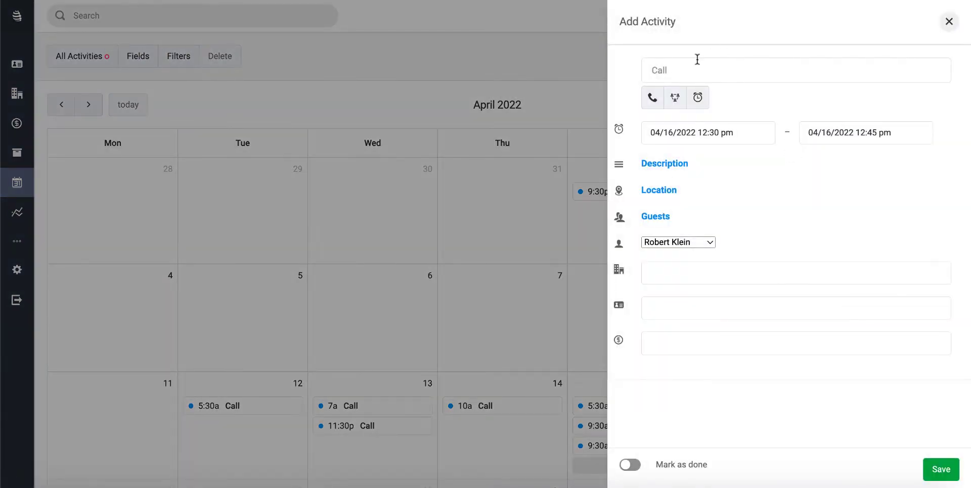
click(948, 22)
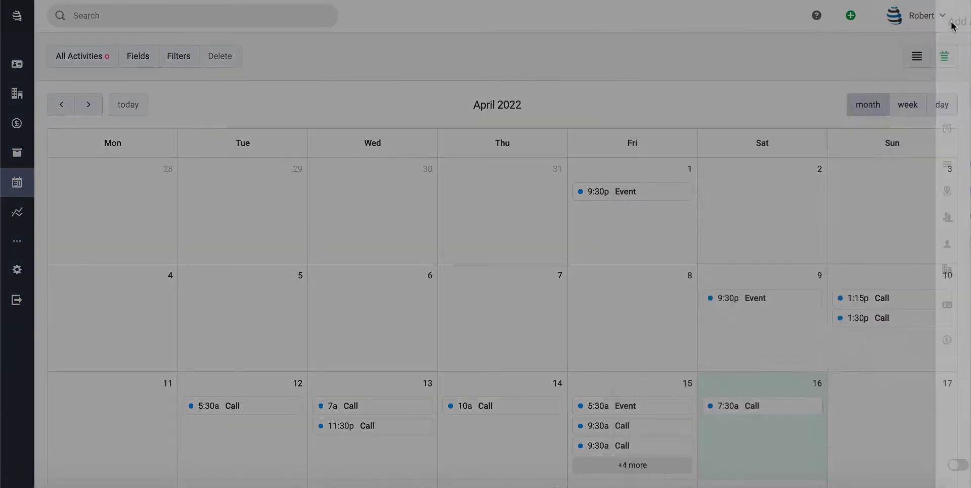
- Open the Local Emergency Services deal in the Onboarding pipeline and review its timeline
click(19, 125)
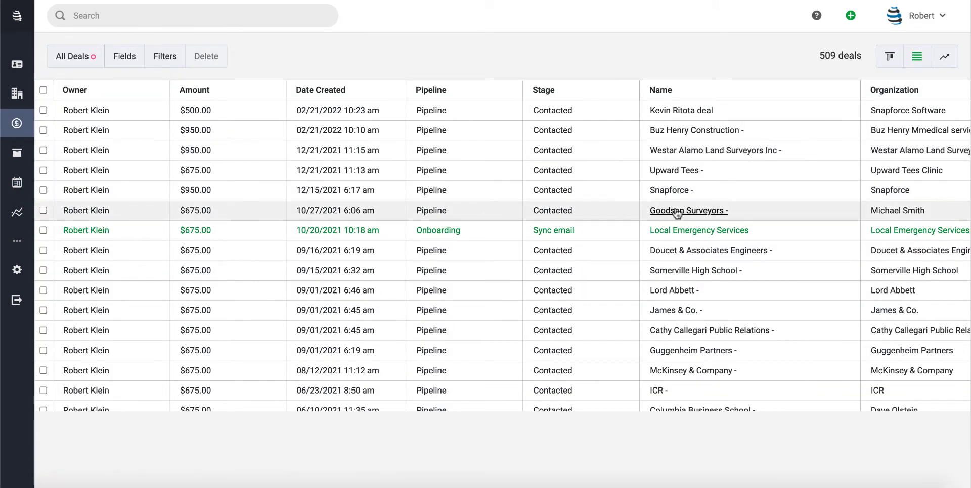
click(677, 232)
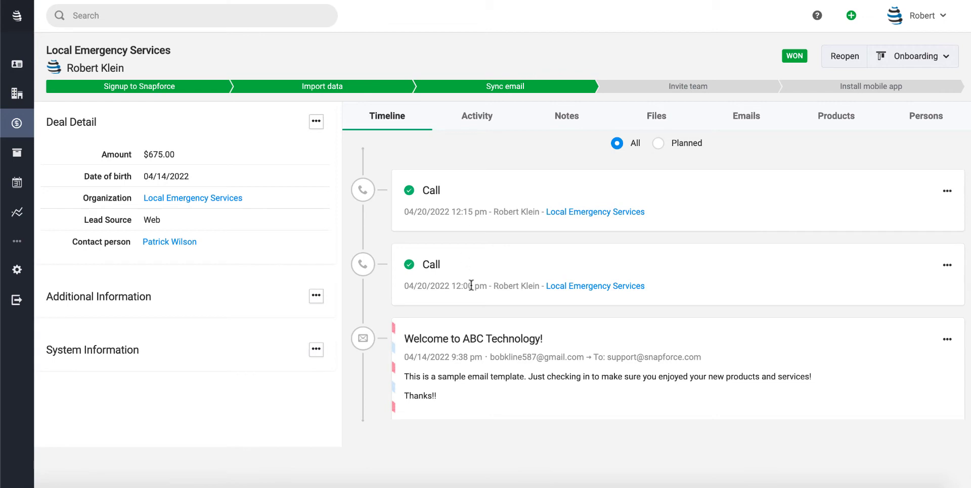
scroll(566, 282, down, 5)
scroll(471, 283, down, 2)
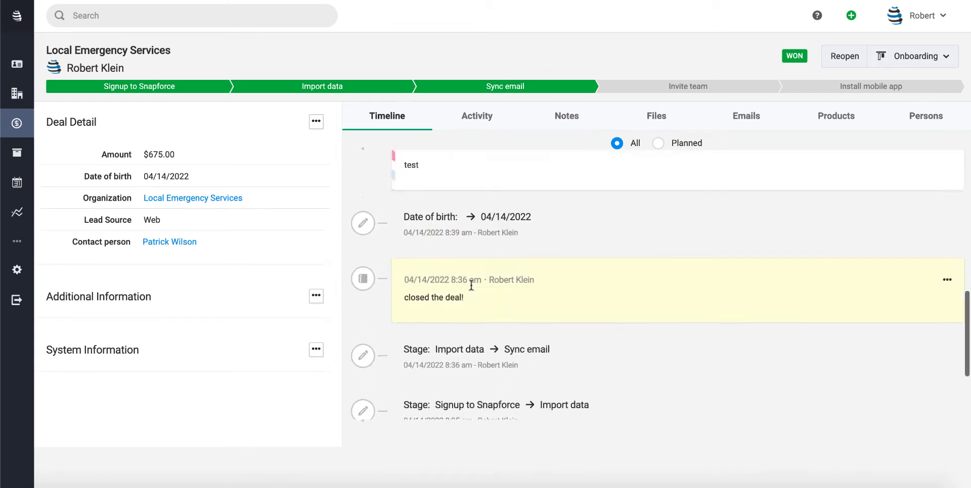
scroll(505, 329, up, 10)
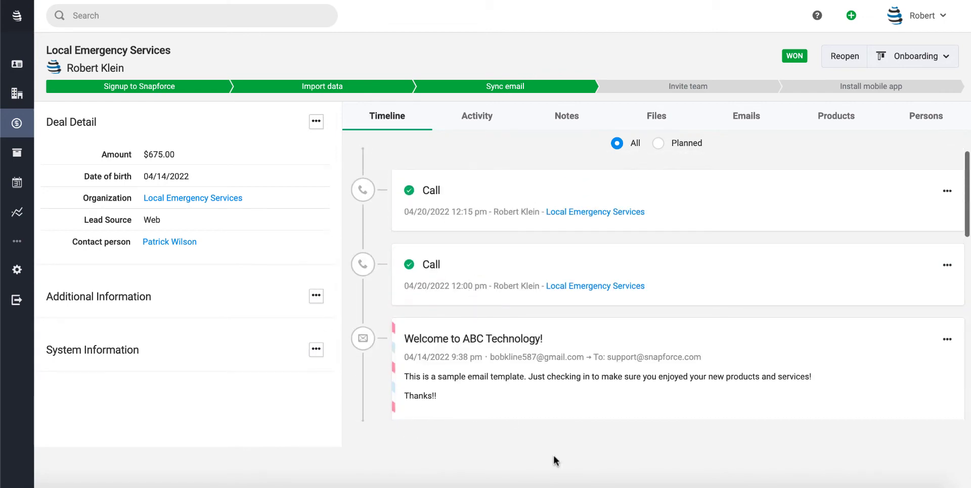
- Schedule a call on the Local Emergency Services deal for 04/20/2022 at 10:30 pm and save it
click(475, 118)
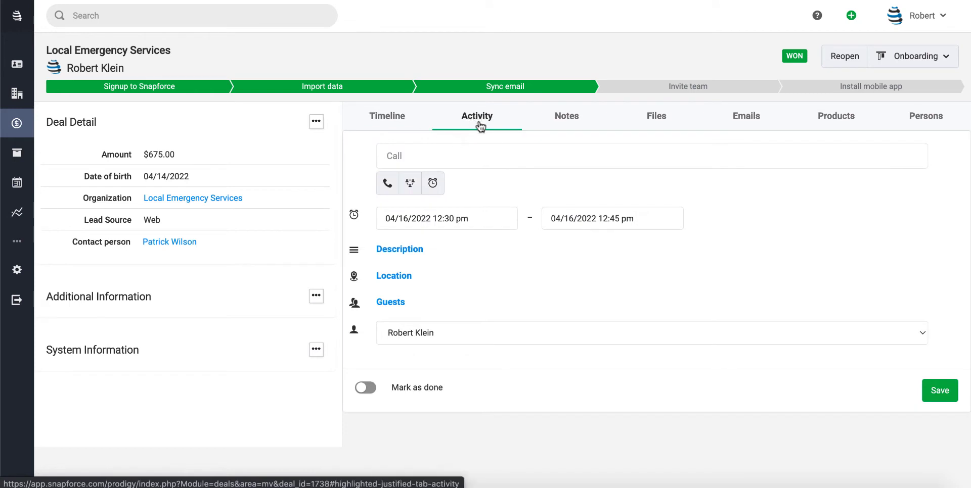
click(491, 217)
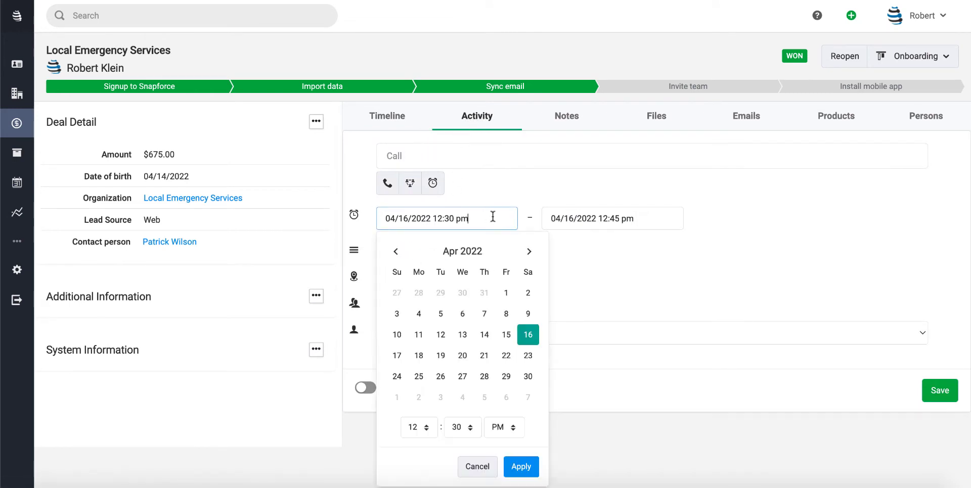
click(459, 357)
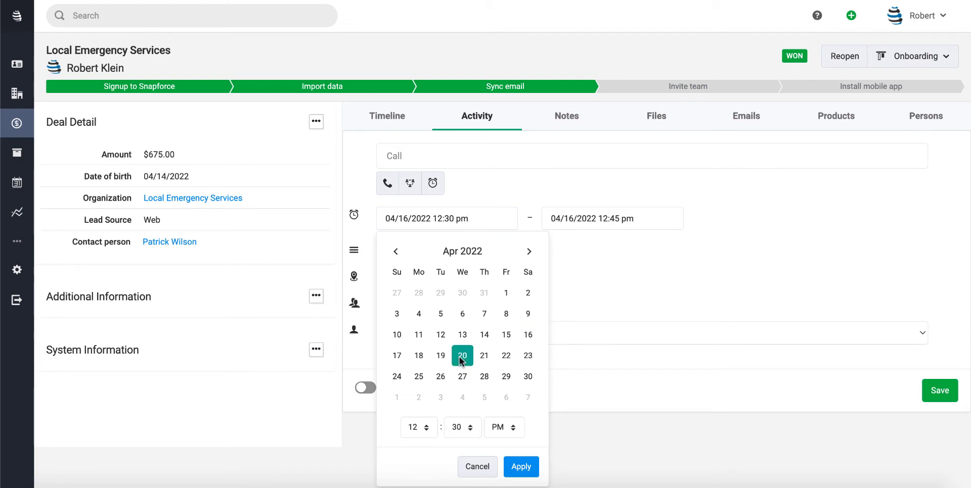
click(423, 429)
click(418, 407)
click(523, 465)
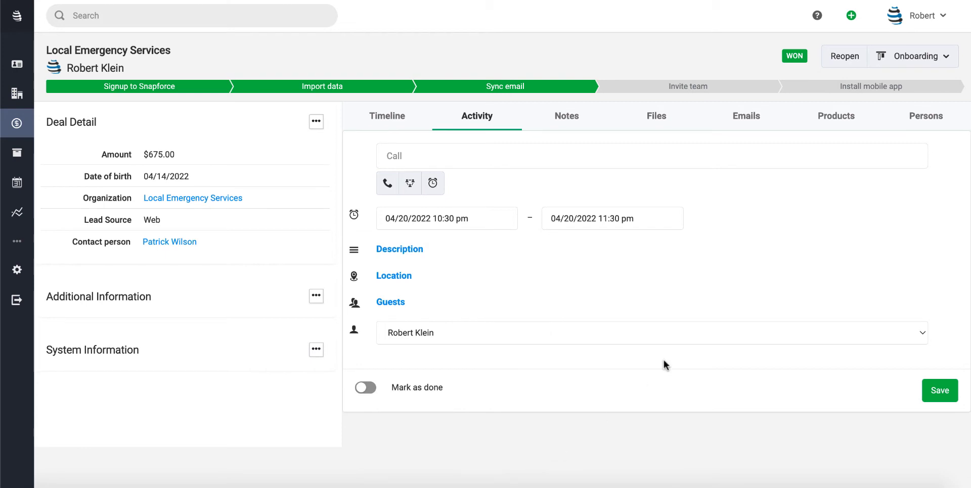
click(931, 392)
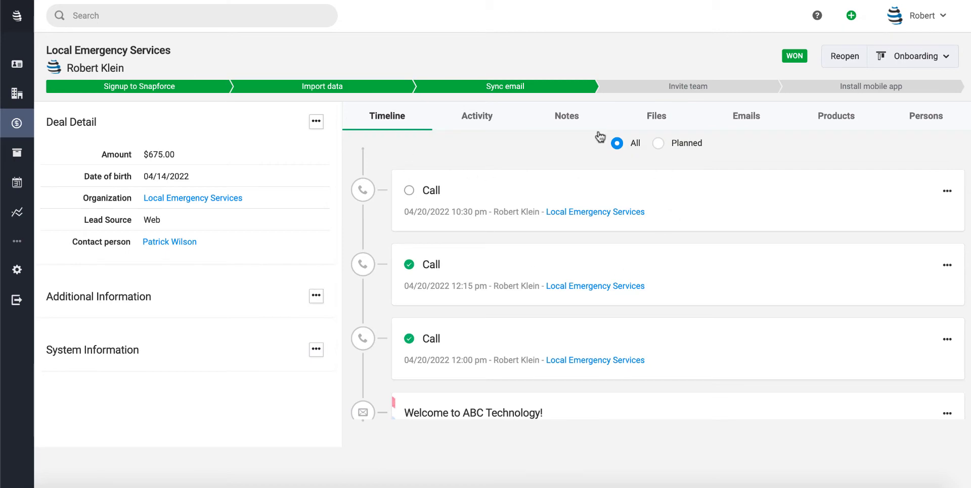
- Open the 10:30 pm call on April 20 from the activities calendar, add the guest's e-mail address, and save the activity
click(17, 182)
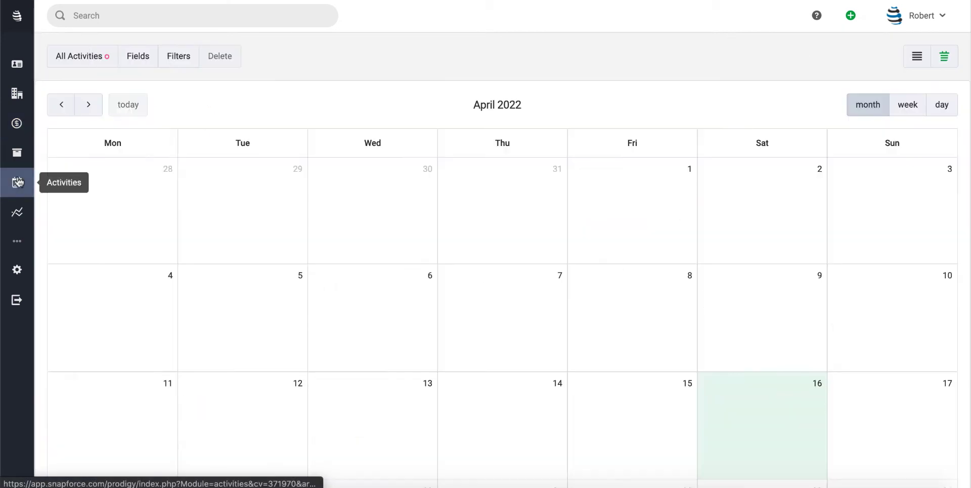
scroll(457, 306, down, 4)
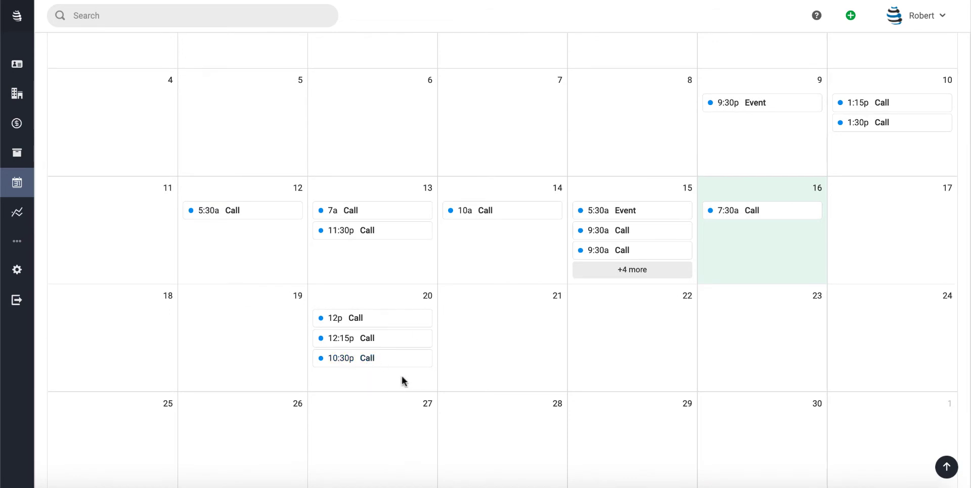
click(375, 363)
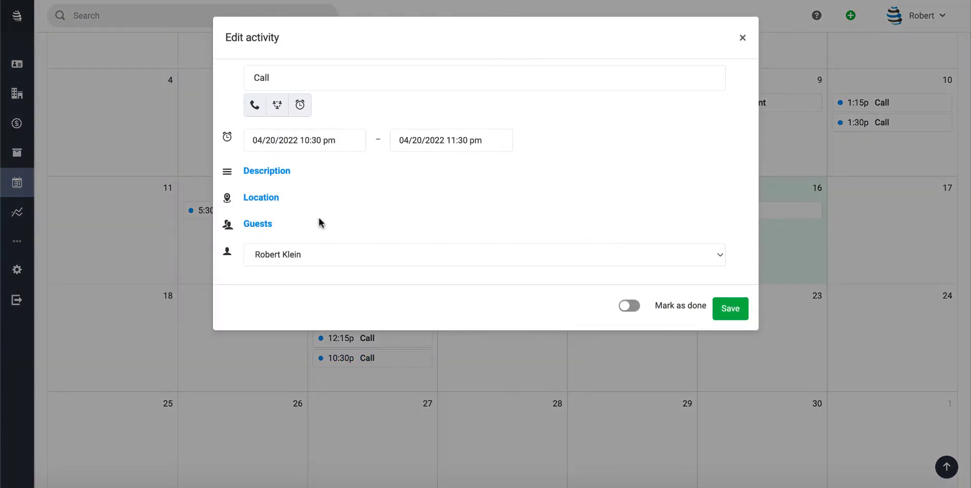
click(260, 226)
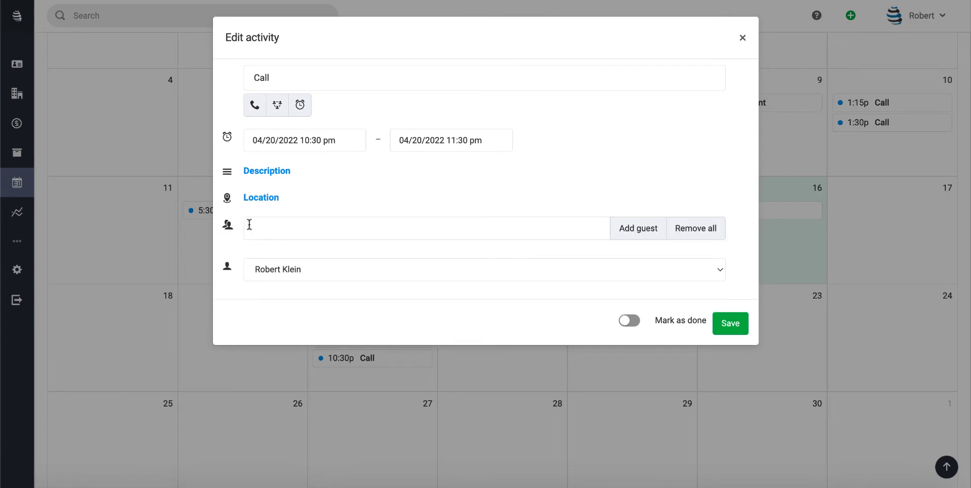
click(292, 233)
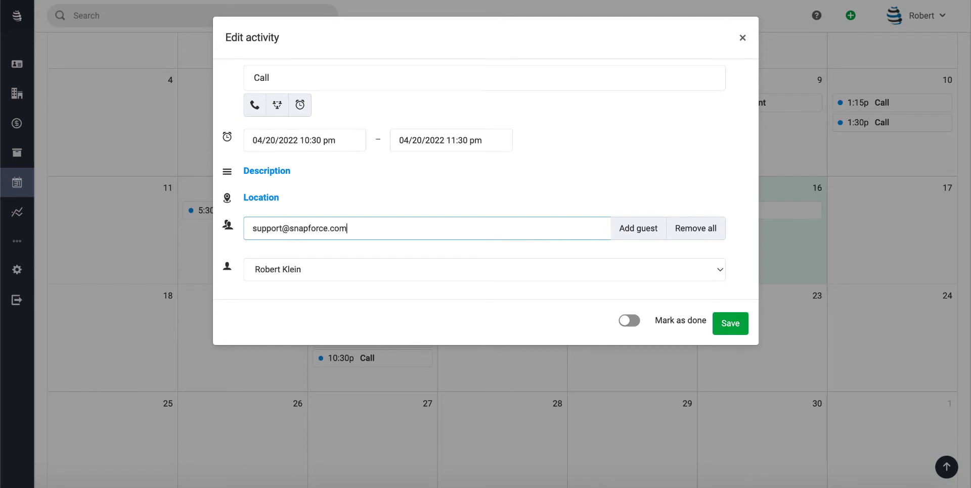
click(639, 232)
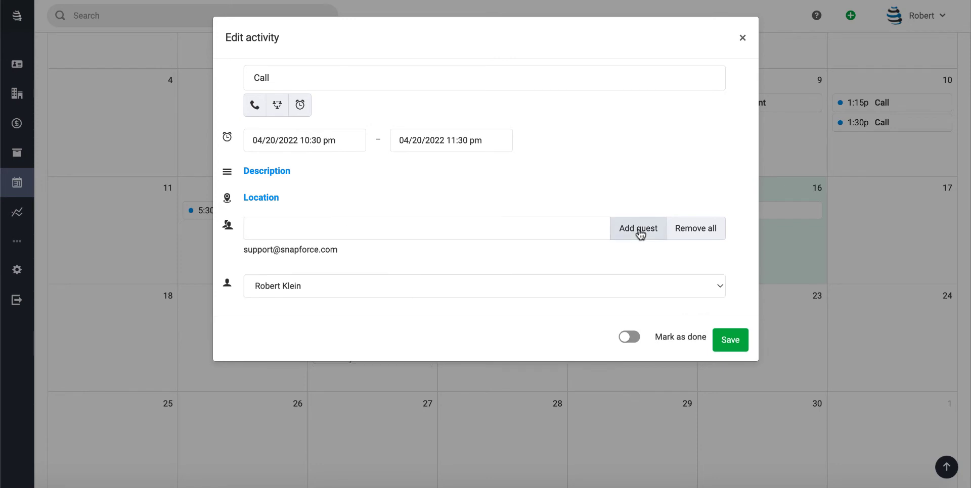
click(737, 346)
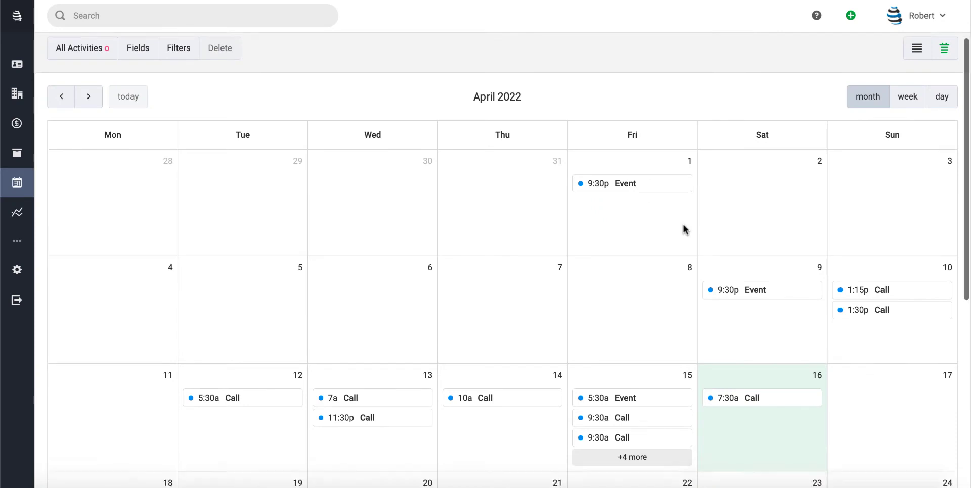
scroll(684, 228, down, 5)
scroll(684, 229, down, 2)
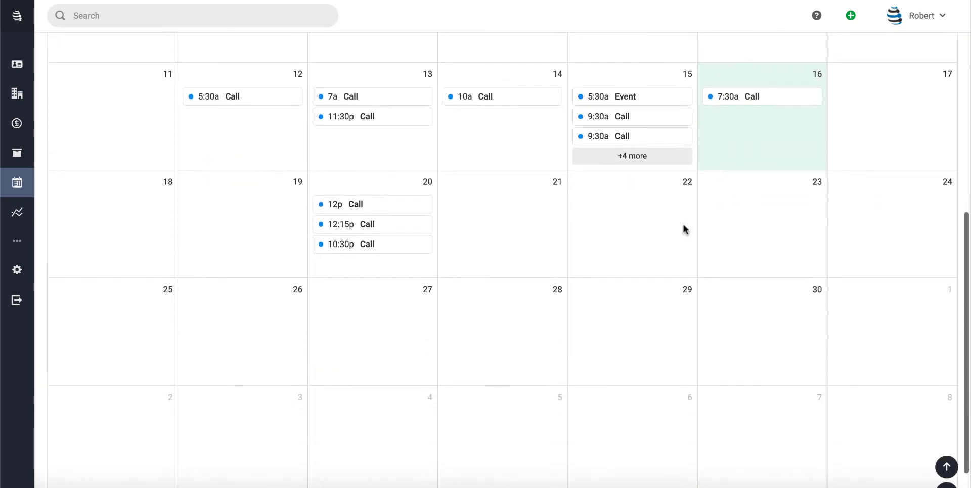
scroll(683, 226, up, 7)
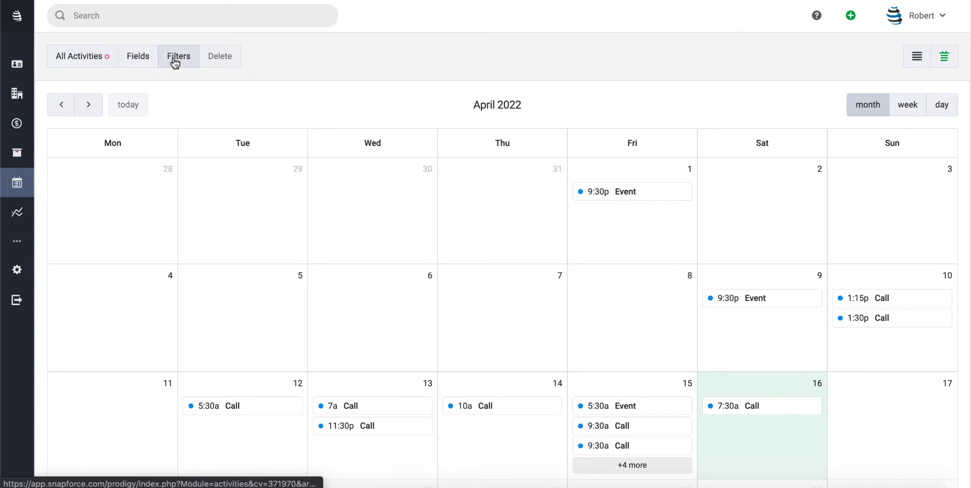
click(91, 58)
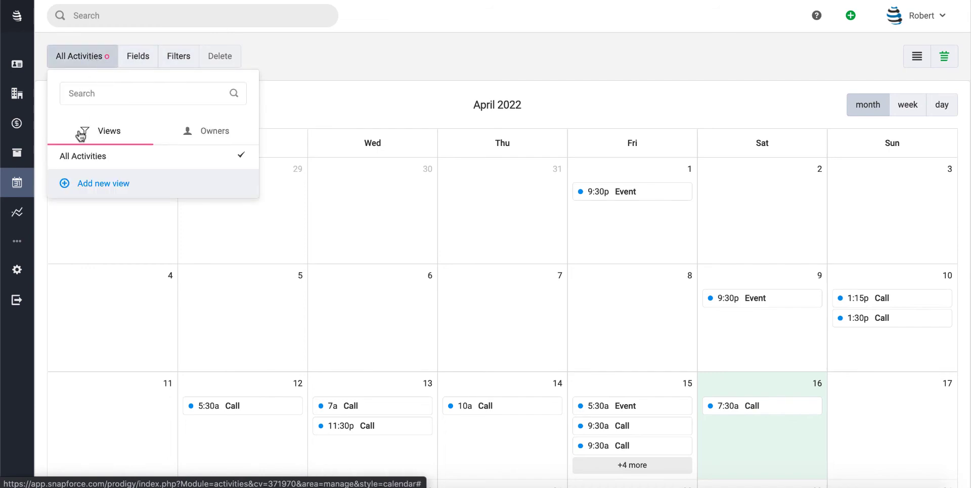
click(431, 51)
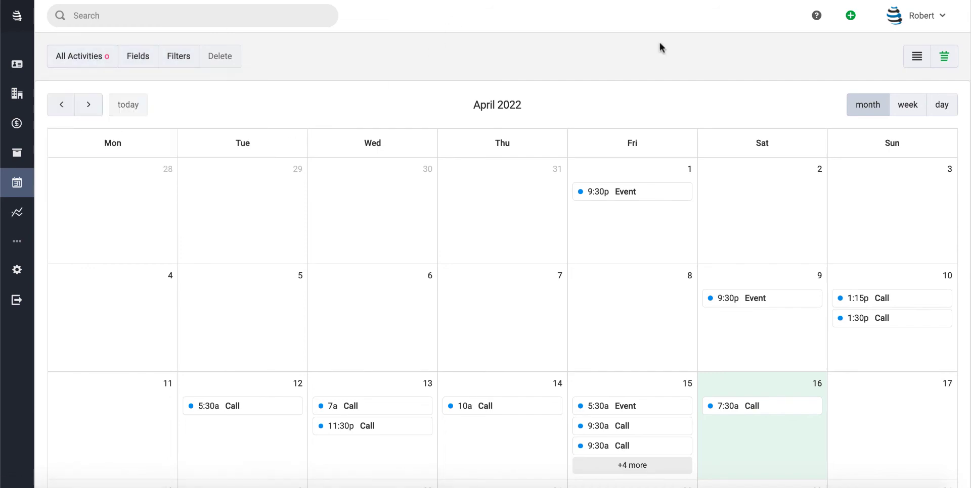
- Show the activities as a list and save a new shared view named Calls
click(915, 58)
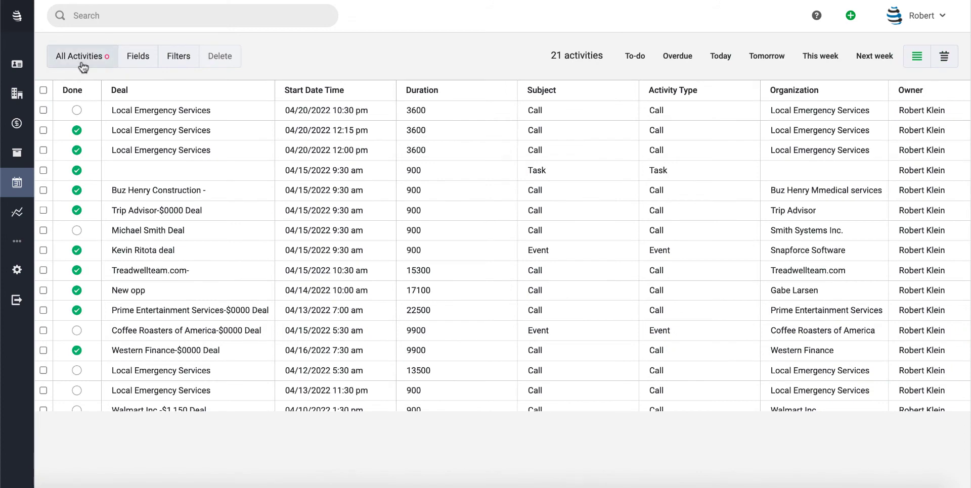
click(82, 63)
click(207, 137)
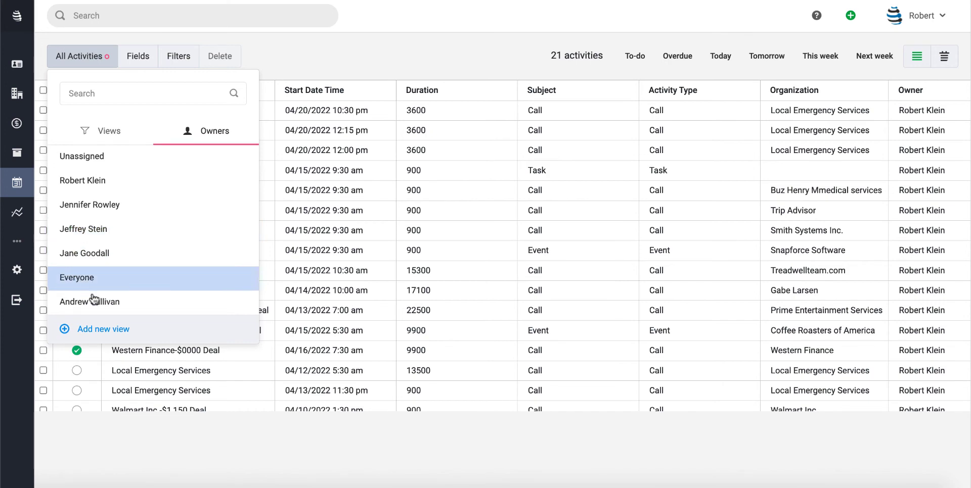
click(110, 136)
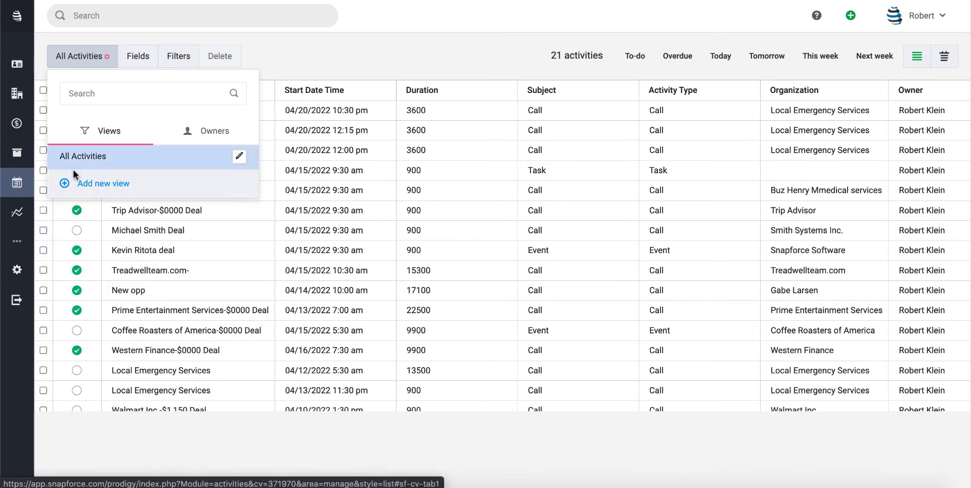
click(97, 186)
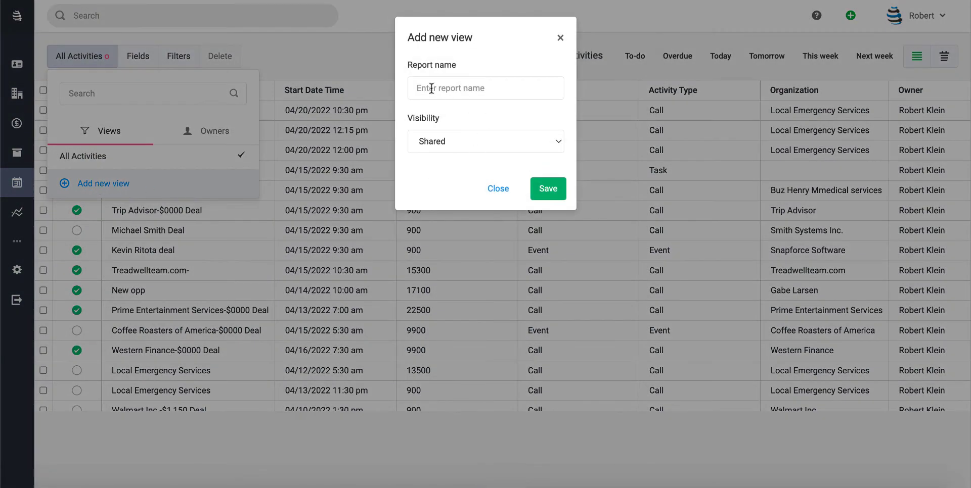
click(431, 89)
text(Calls)
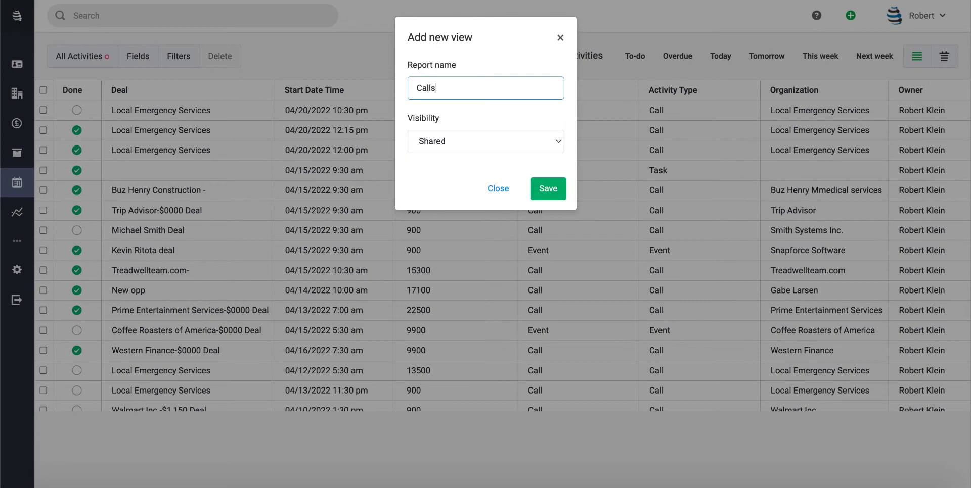
click(549, 189)
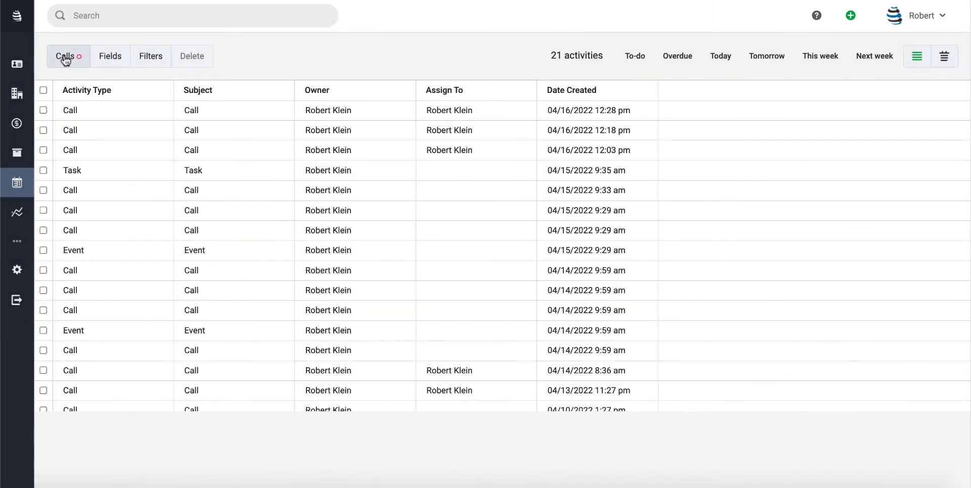
- Add another shared activities view named Events and save it
click(65, 58)
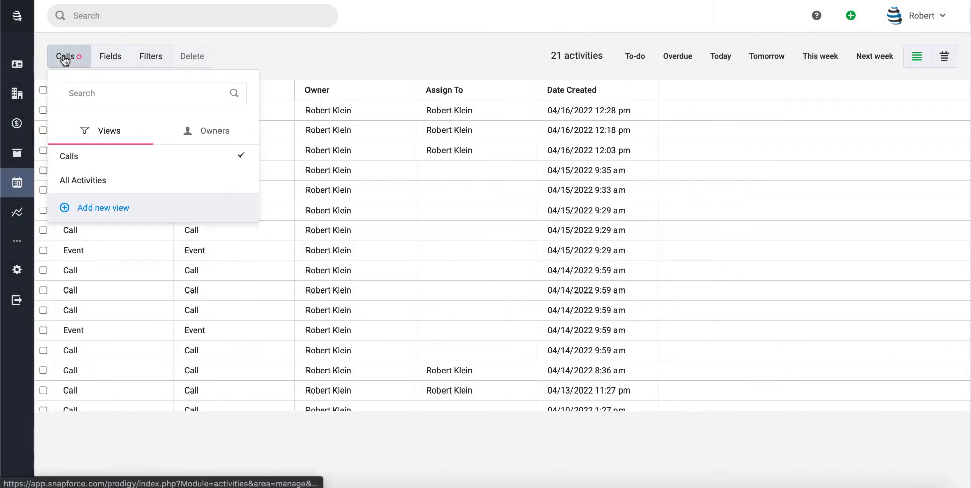
click(80, 208)
click(440, 92)
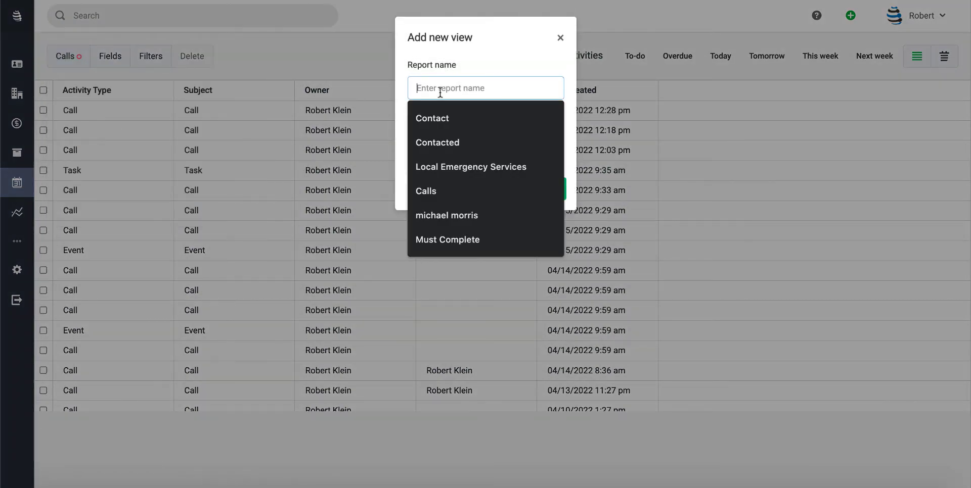
text(Events)
click(537, 187)
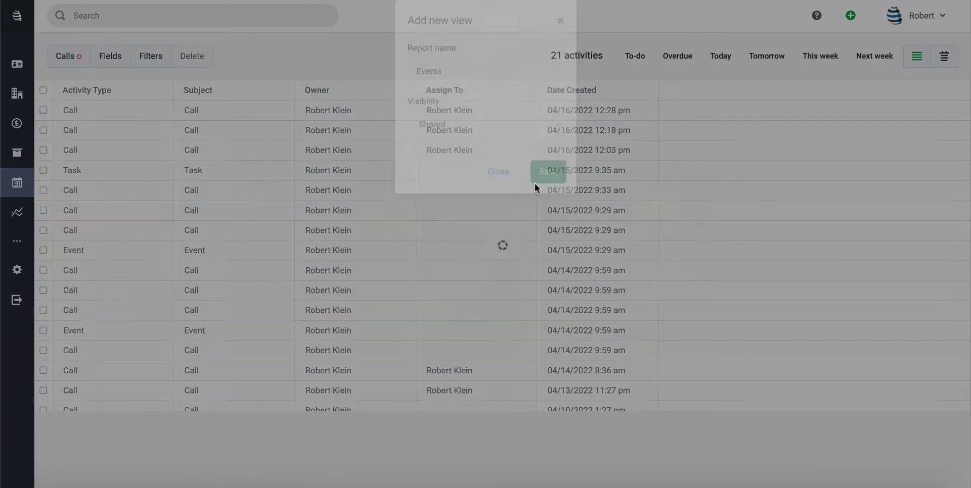
- Switch to the Calls view and save a filter condition where Activities: Activity Type is call
click(70, 56)
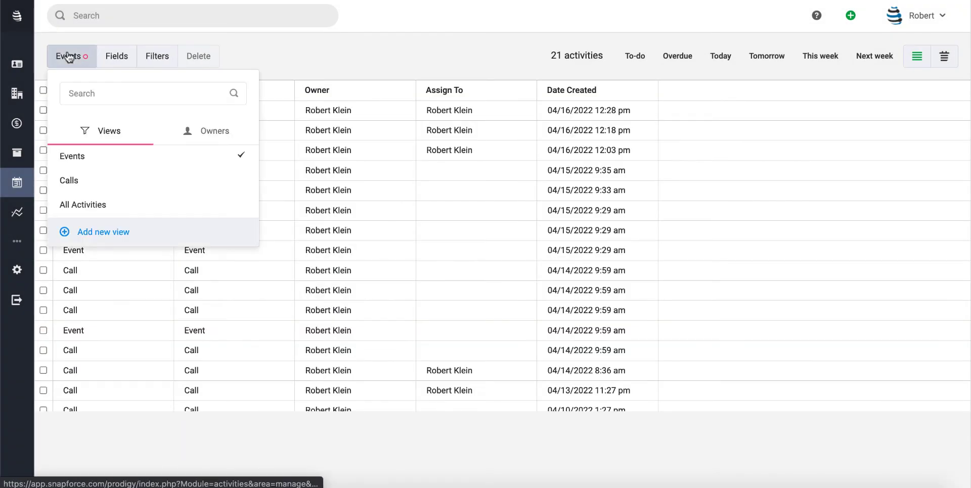
click(60, 190)
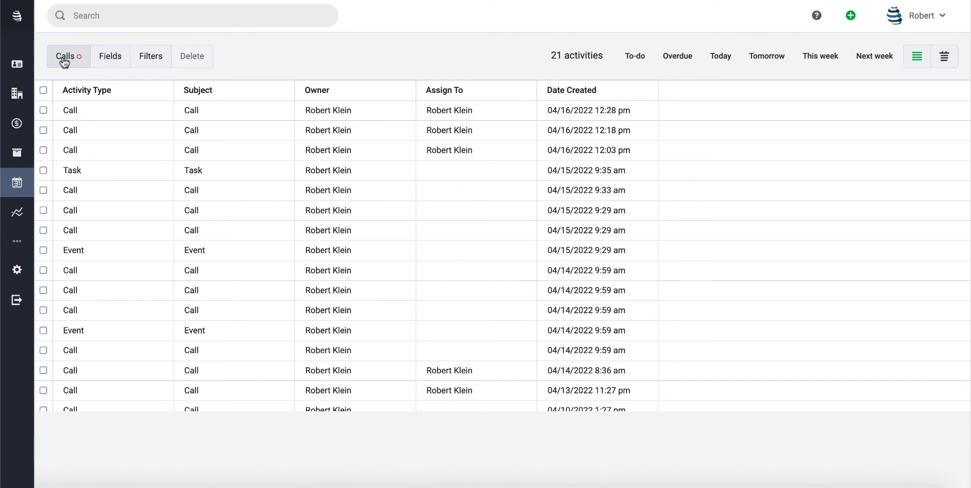
click(146, 56)
click(122, 98)
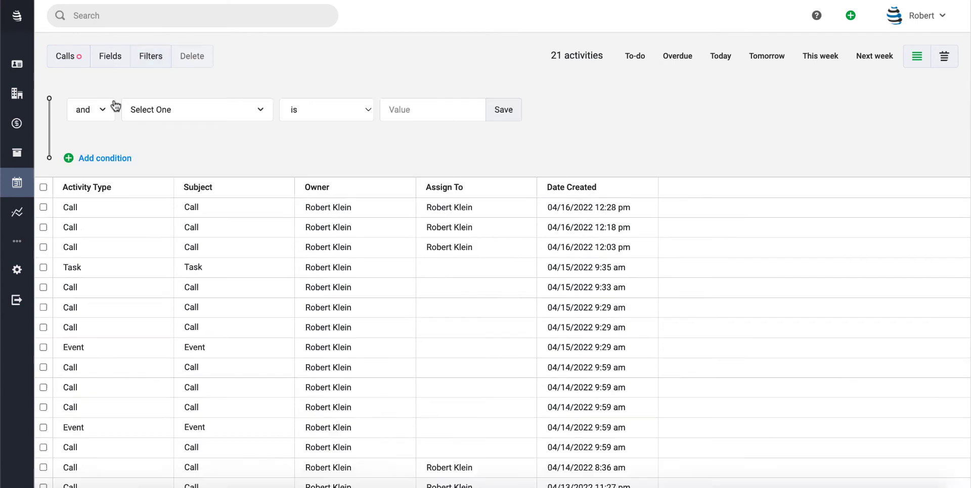
click(156, 115)
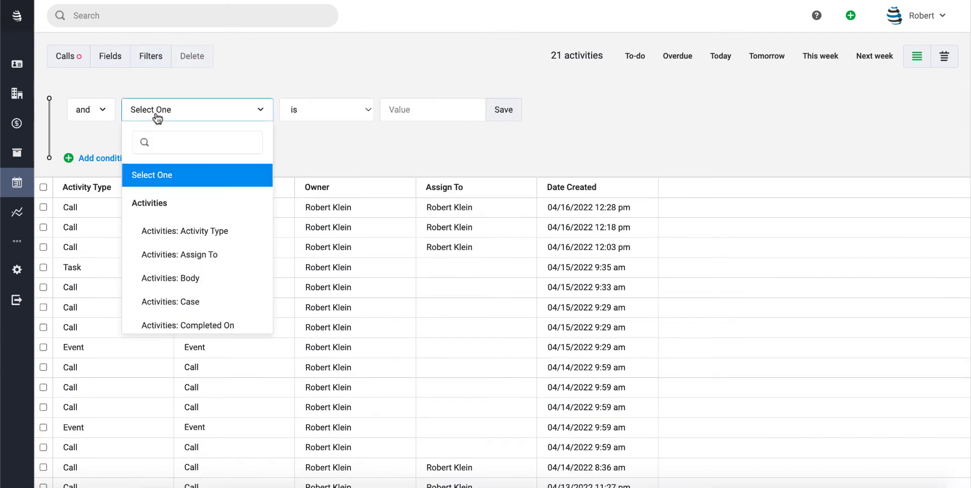
click(161, 234)
click(422, 108)
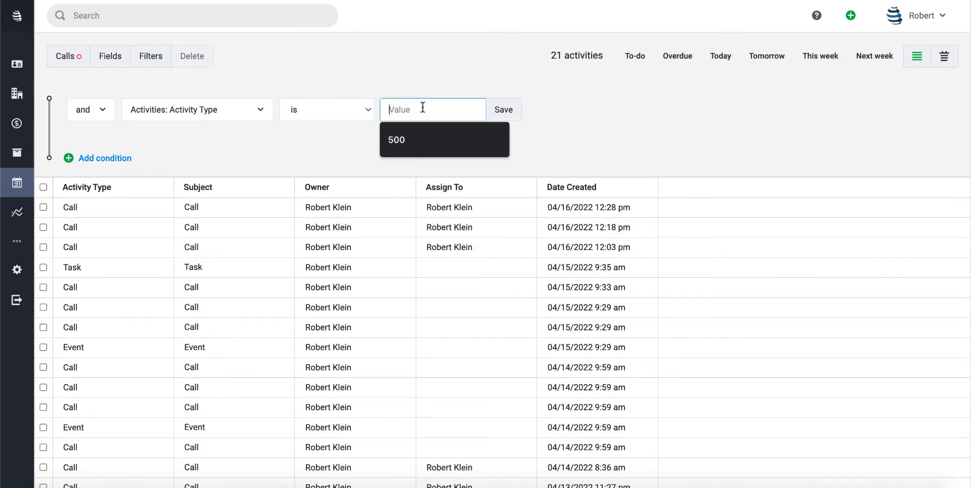
text(call)
click(505, 120)
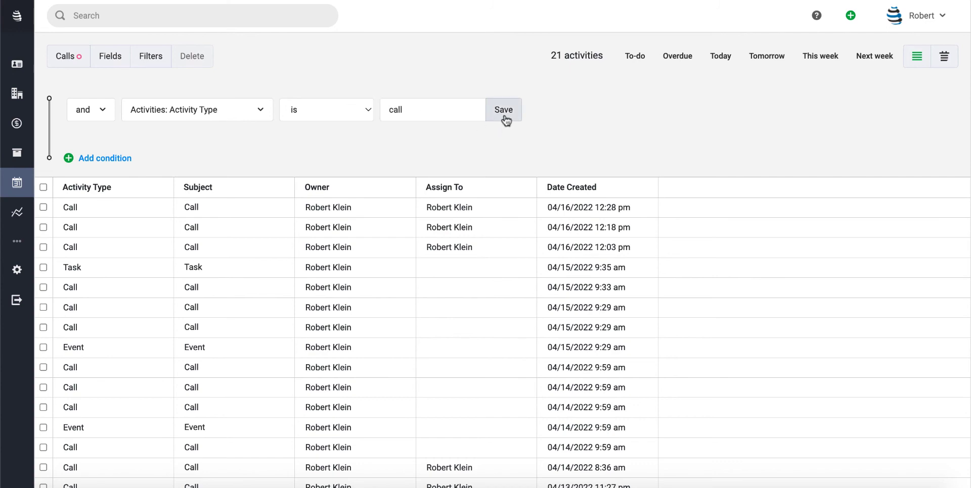
scroll(230, 276, down, 1)
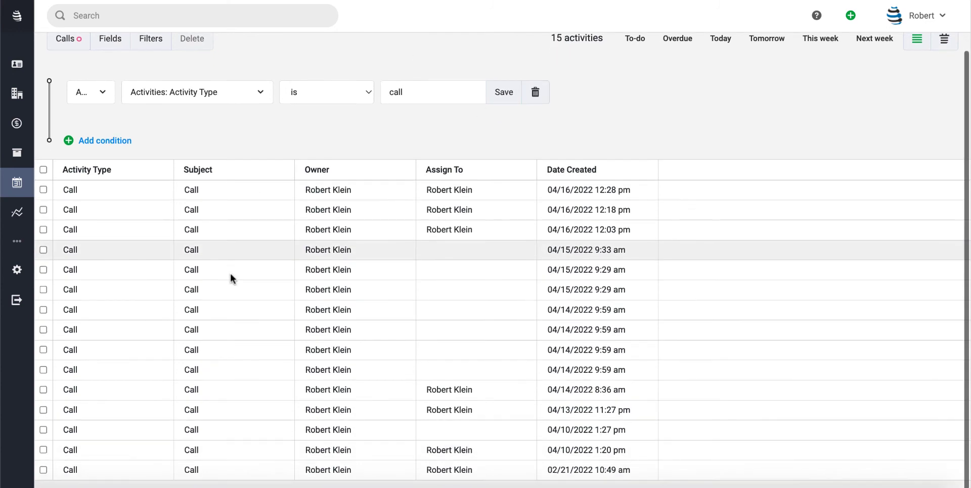
scroll(230, 273, up, 1)
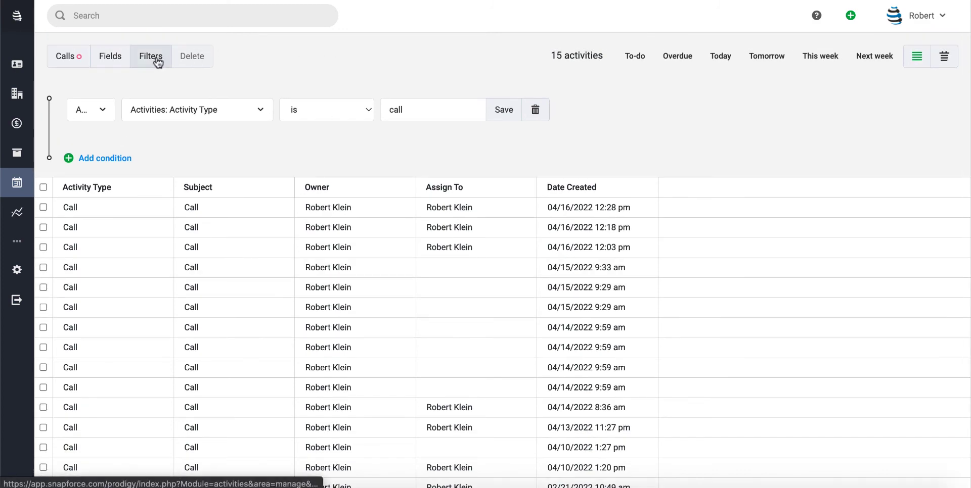
- Show the Calls view in the monthly calendar and look through the calls in April 2022
click(950, 57)
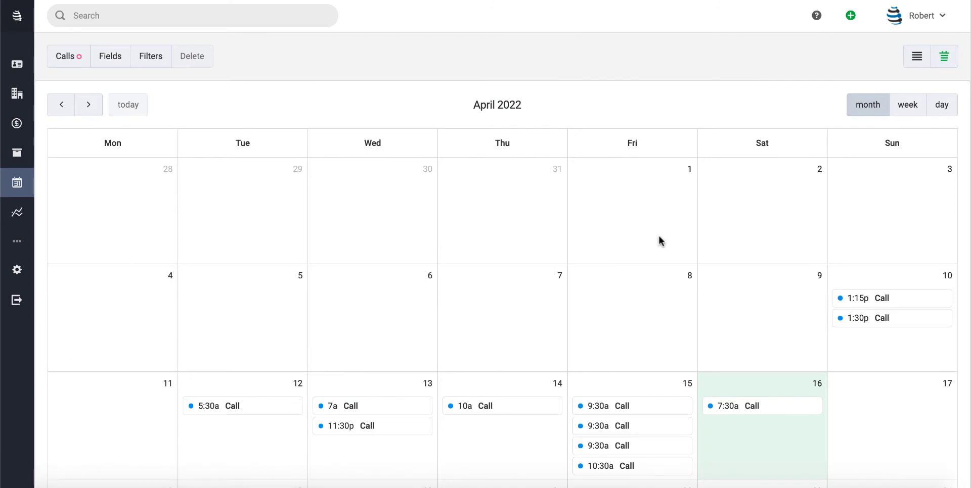
scroll(660, 240, down, 2)
scroll(659, 240, down, 5)
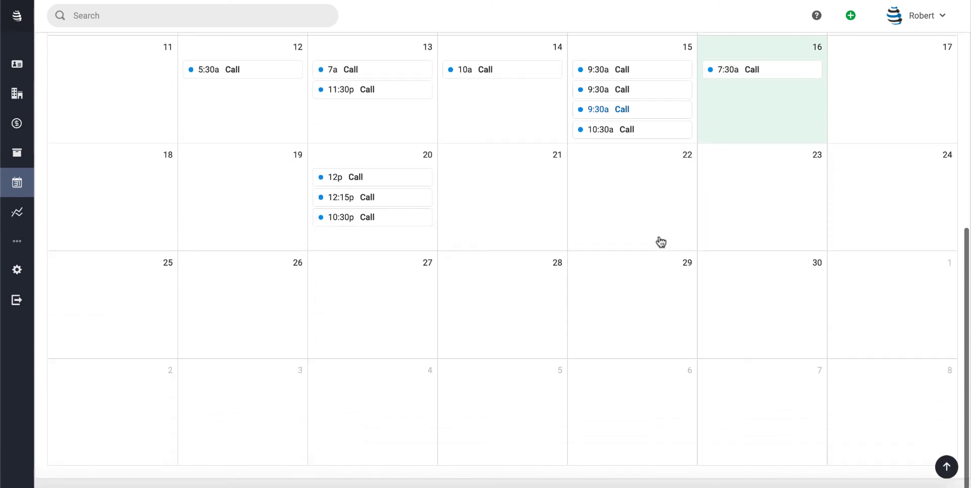
scroll(659, 240, up, 4)
scroll(659, 237, up, 3)
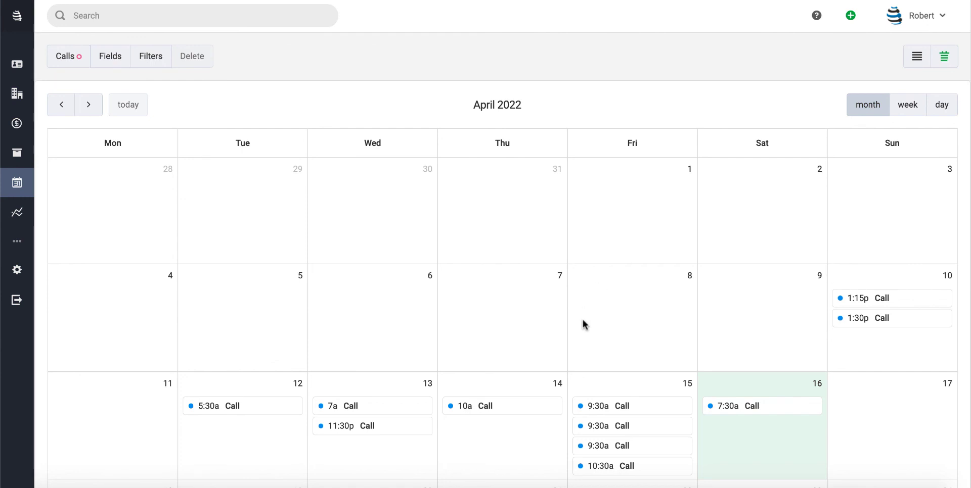
scroll(582, 321, down, 1)
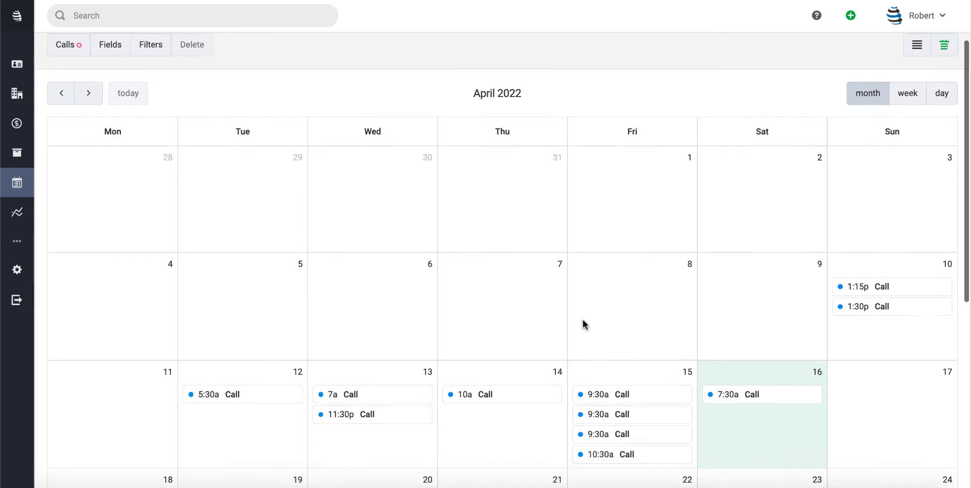
scroll(582, 321, up, 1)
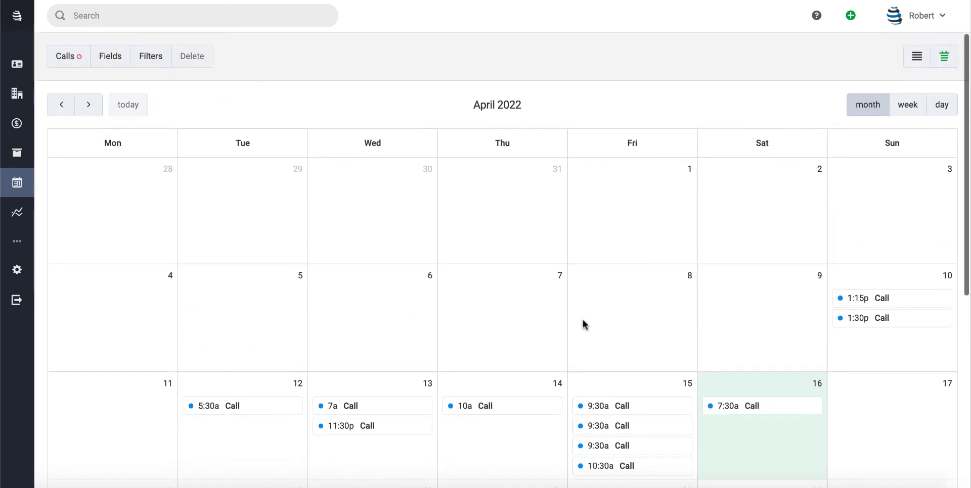
- Return the Calls view to the list layout and open its filter conditions
click(917, 61)
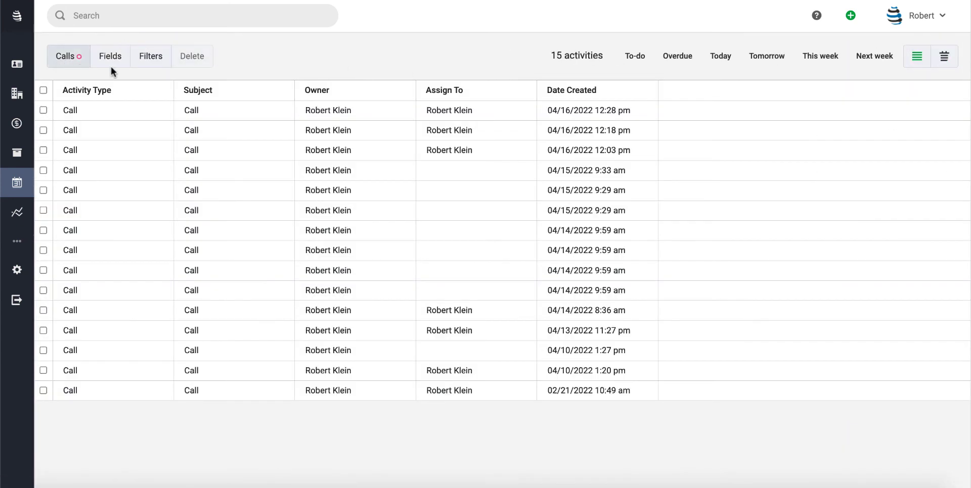
click(155, 57)
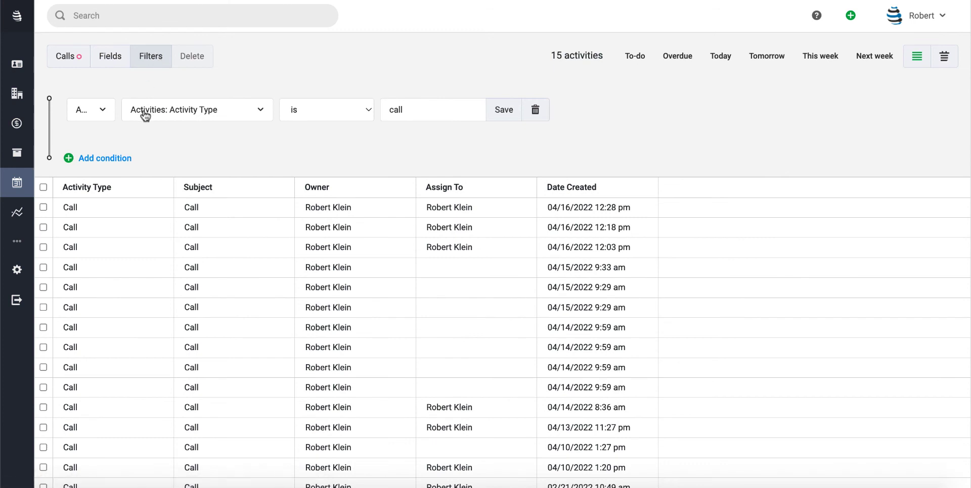